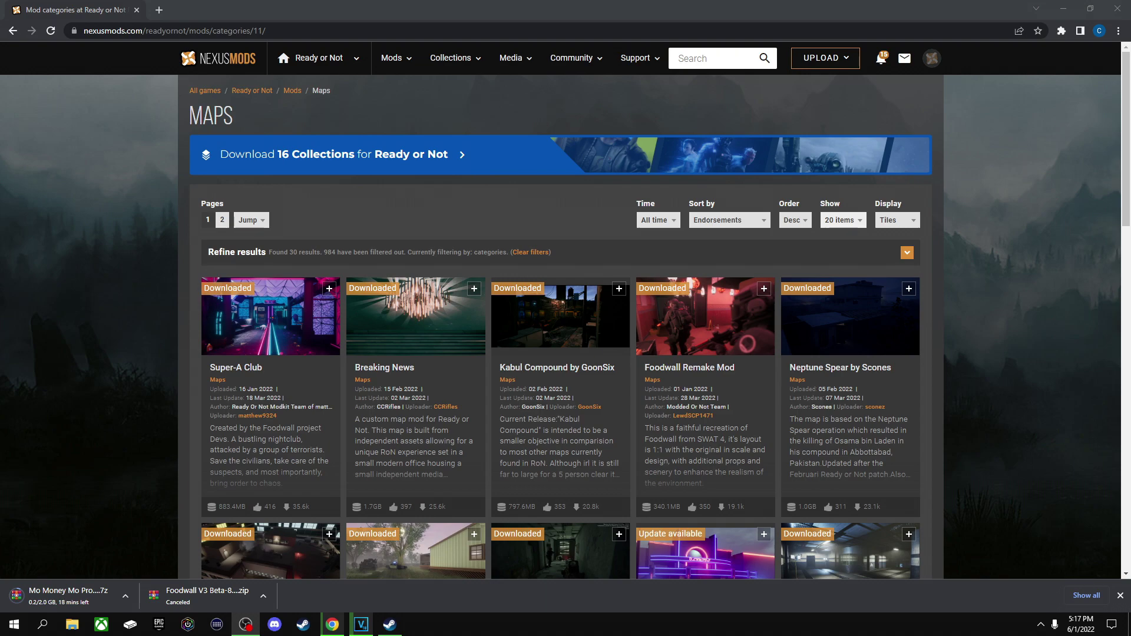
Browse the Maps listing and open the Super-A Club map's mod page.
{"action": "scroll", "coordinate": [565, 324], "scroll_direction": "down", "scroll_amount": 4}
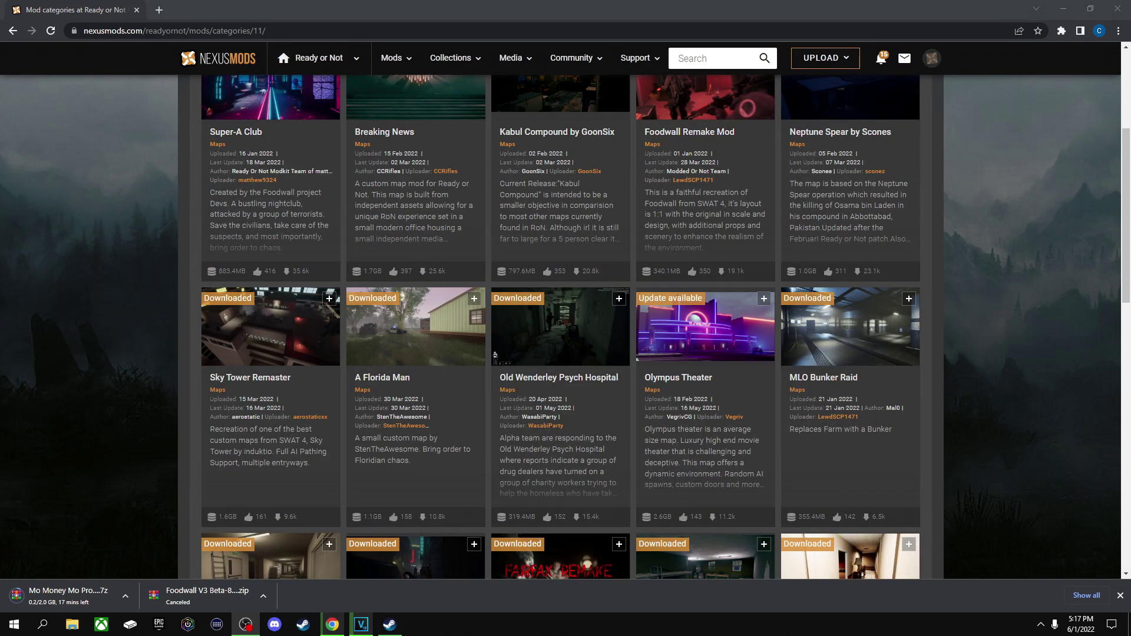
{"action": "scroll", "coordinate": [566, 325], "scroll_direction": "up", "scroll_amount": 3}
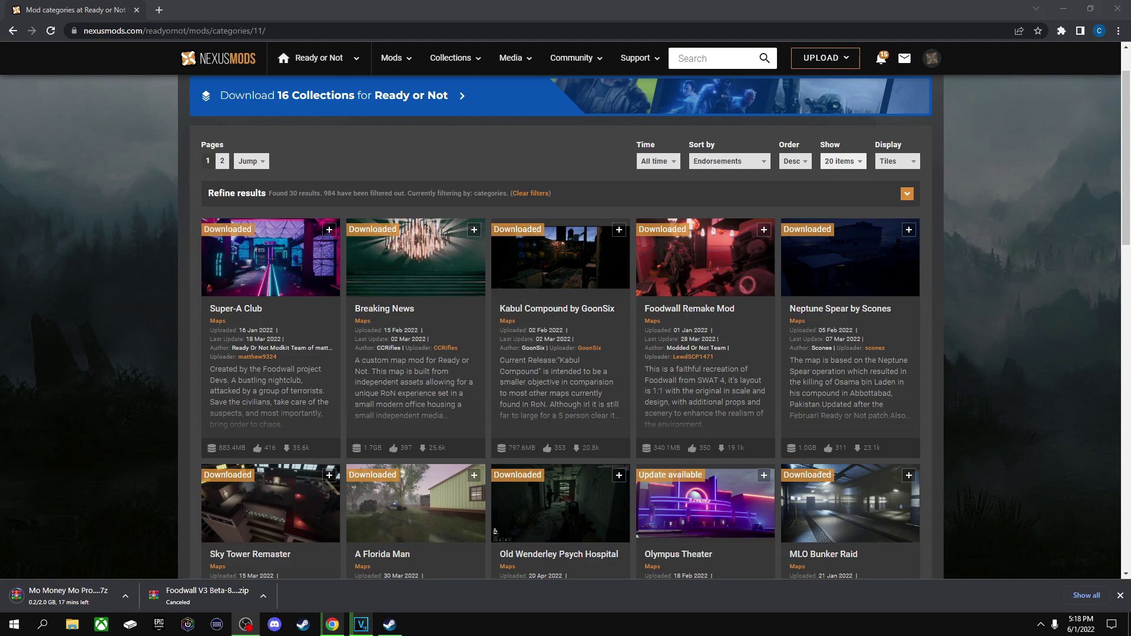
{"action": "scroll", "coordinate": [559, 355], "scroll_direction": "down", "scroll_amount": 12}
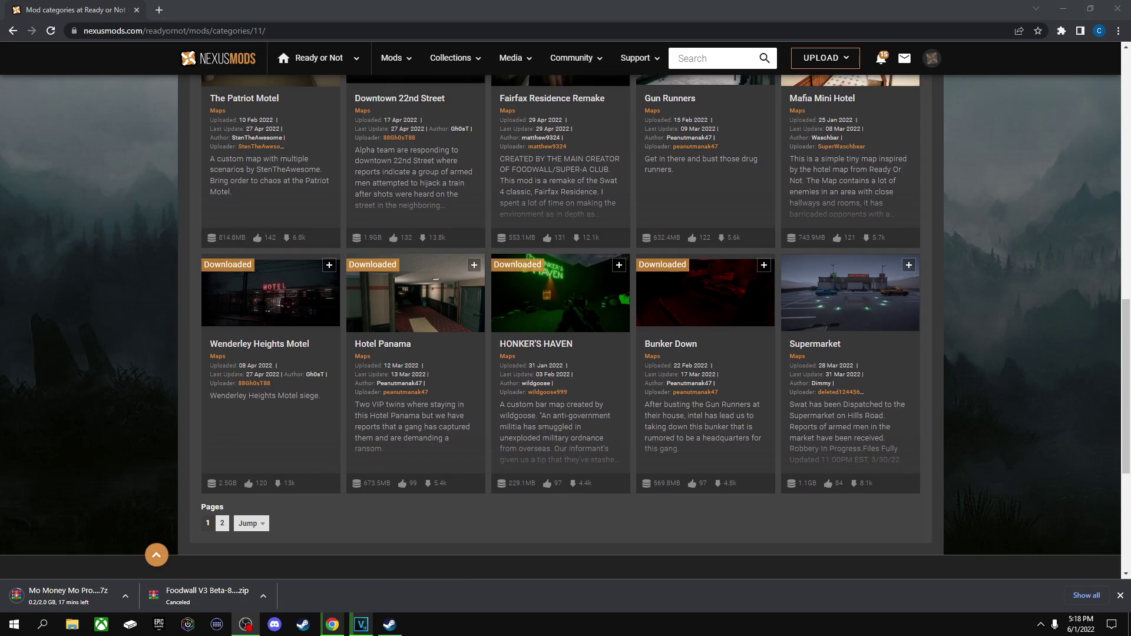
{"action": "scroll", "coordinate": [559, 354], "scroll_direction": "up", "scroll_amount": 13}
{"action": "scroll", "coordinate": [560, 325], "scroll_direction": "up", "scroll_amount": 1}
{"action": "scroll", "coordinate": [559, 325], "scroll_direction": "up", "scroll_amount": 1}
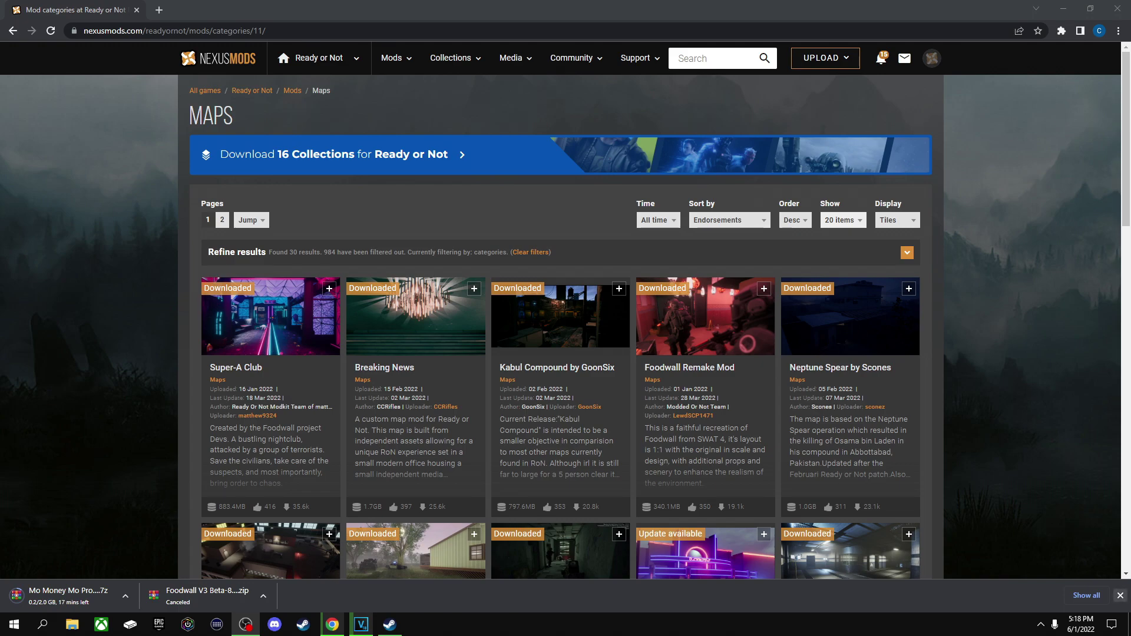
{"action": "left_click", "coordinate": [235, 367]}
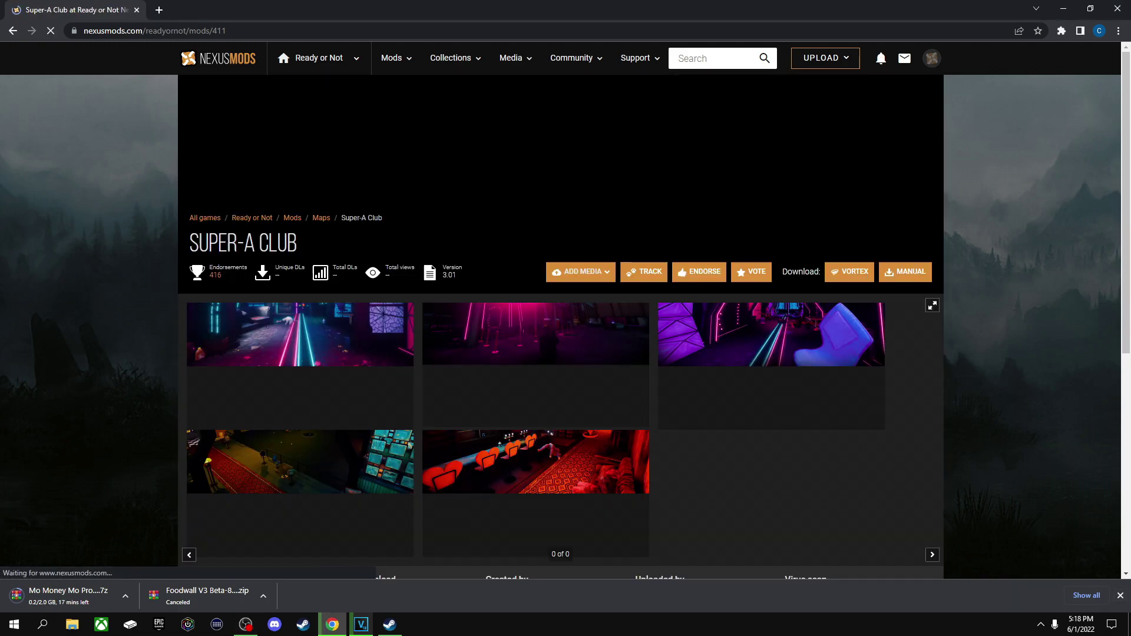
{"action": "scroll", "coordinate": [259, 215], "scroll_direction": "down", "scroll_amount": 5}
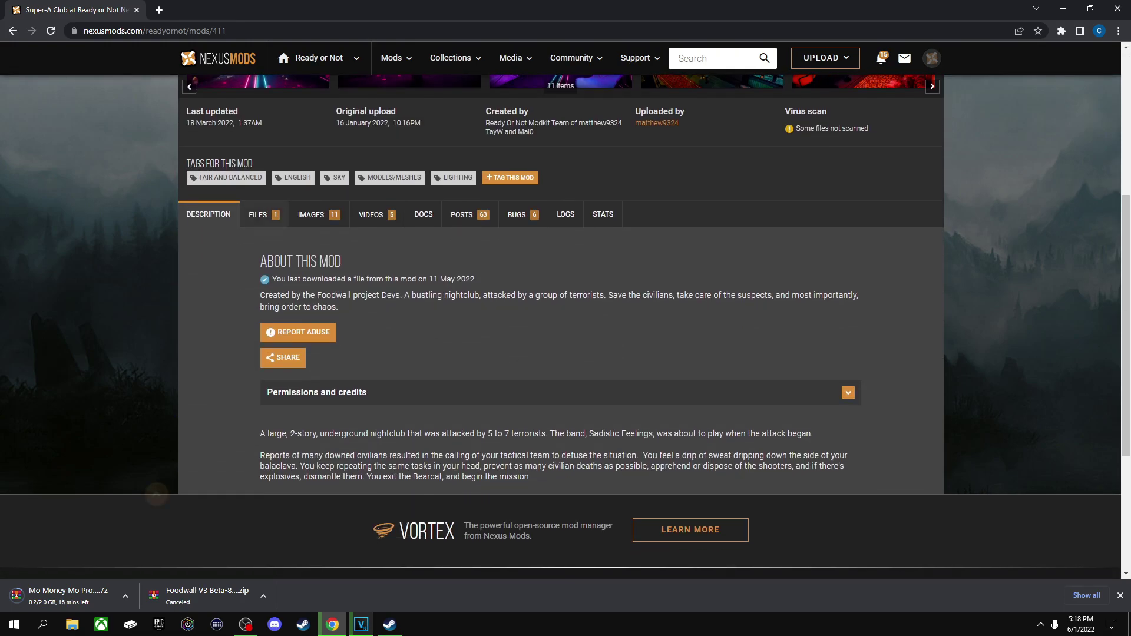
Show the Super-A Club files list and look through its Main Files and Old Files.
{"action": "left_click", "coordinate": [258, 215]}
{"action": "scroll", "coordinate": [259, 215], "scroll_direction": "down", "scroll_amount": 3}
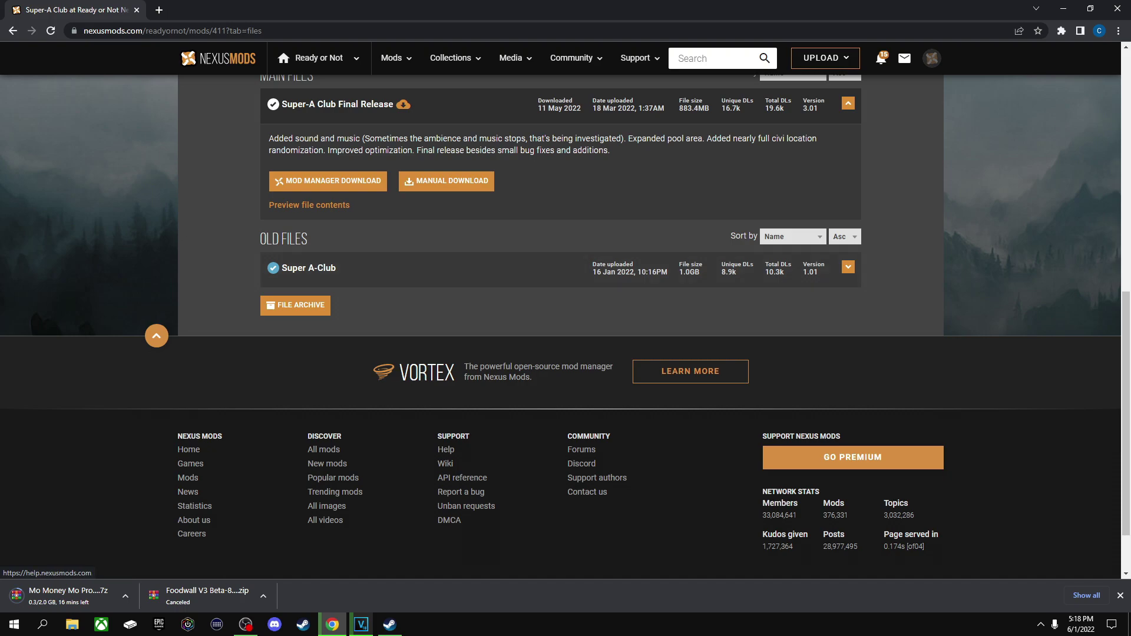
{"action": "key", "text": "Home"}
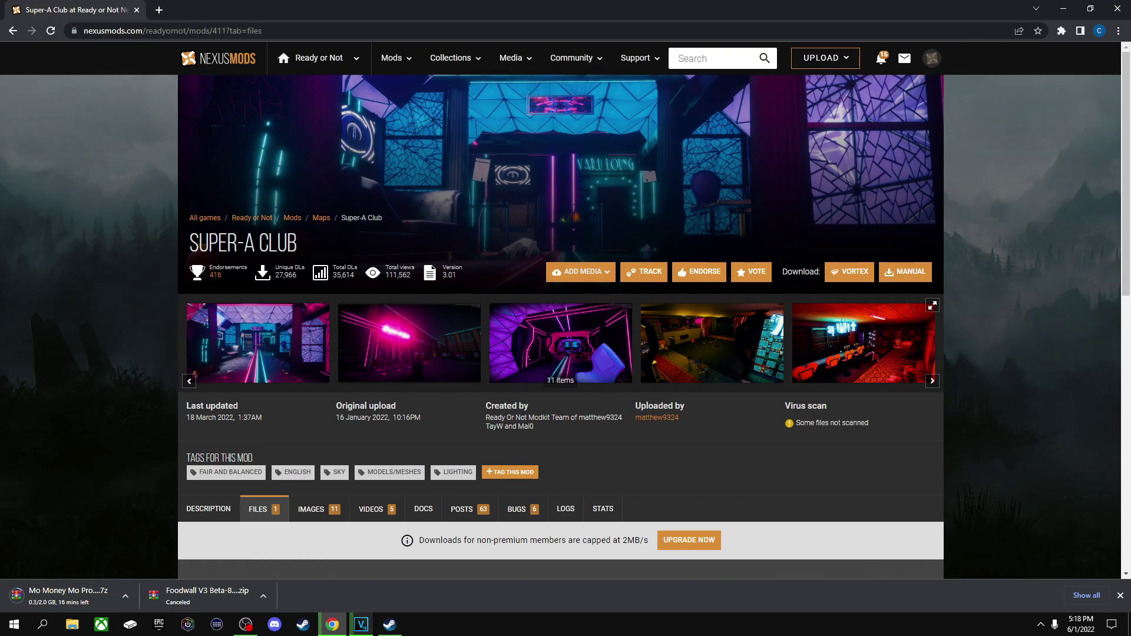
{"action": "scroll", "coordinate": [561, 328], "scroll_direction": "down", "scroll_amount": 4}
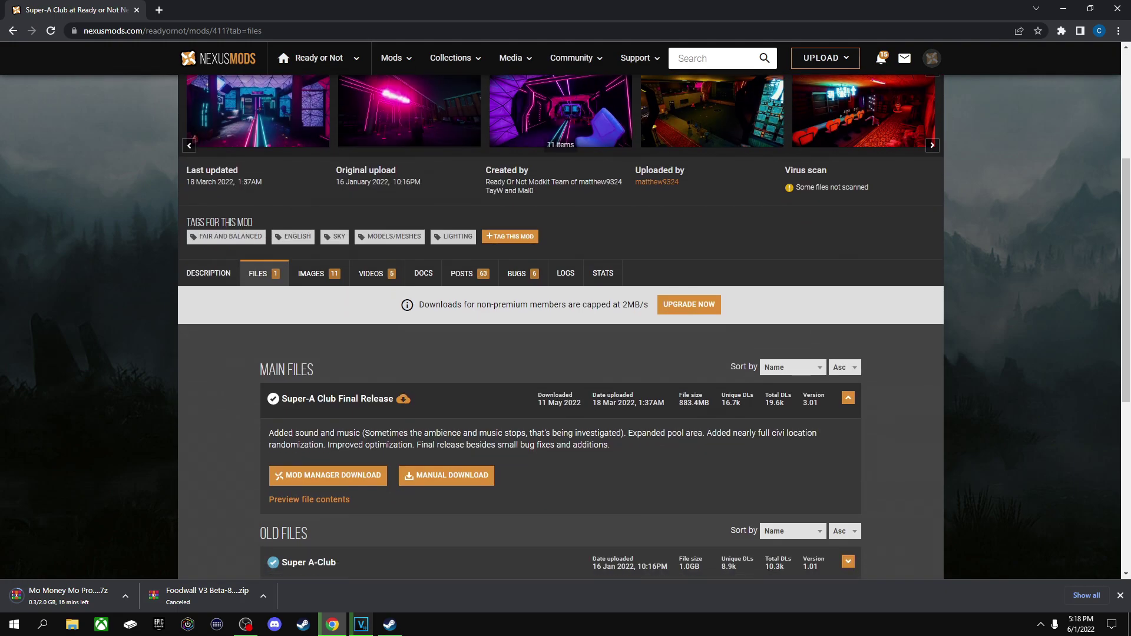
{"action": "scroll", "coordinate": [560, 327], "scroll_direction": "down", "scroll_amount": 2}
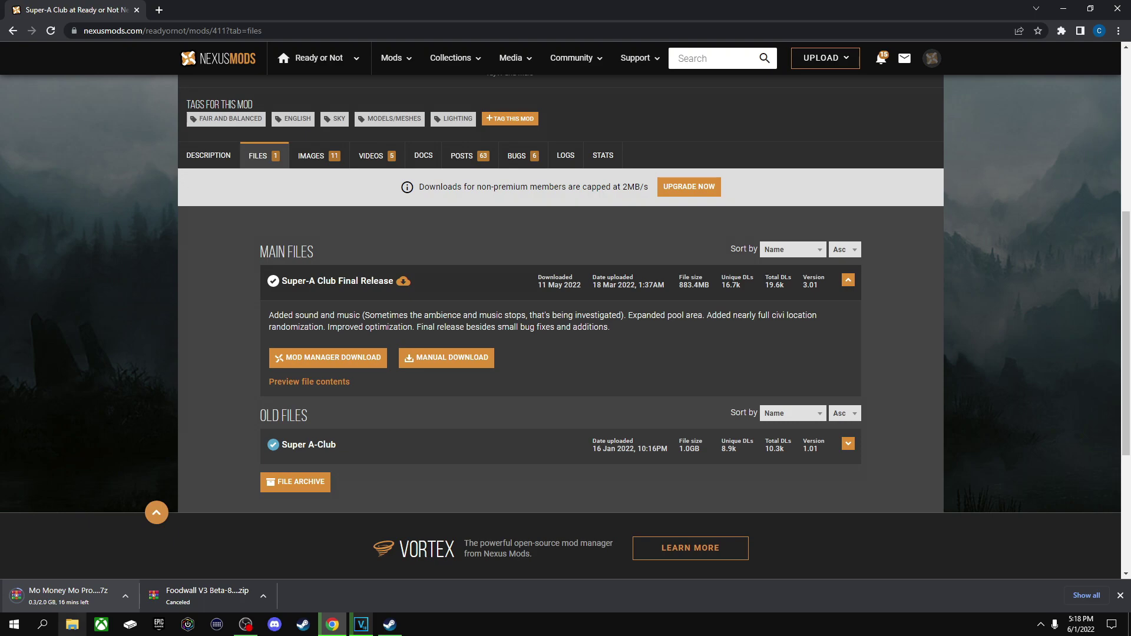
{"action": "scroll", "coordinate": [560, 323], "scroll_direction": "up", "scroll_amount": 1}
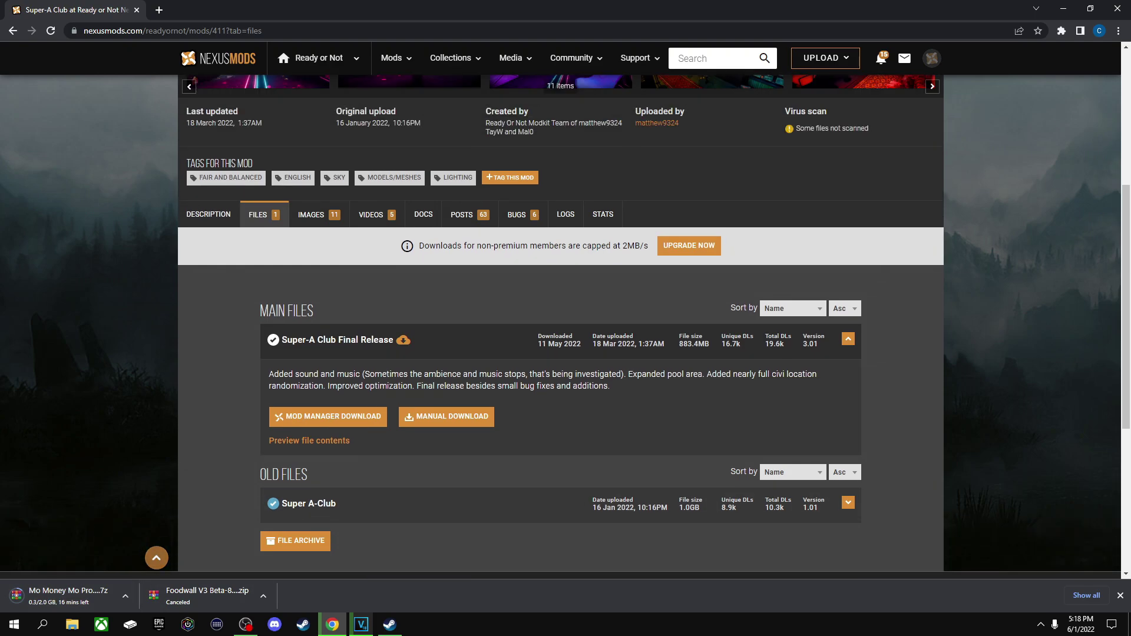
{"action": "scroll", "coordinate": [561, 323], "scroll_direction": "up", "scroll_amount": 2}
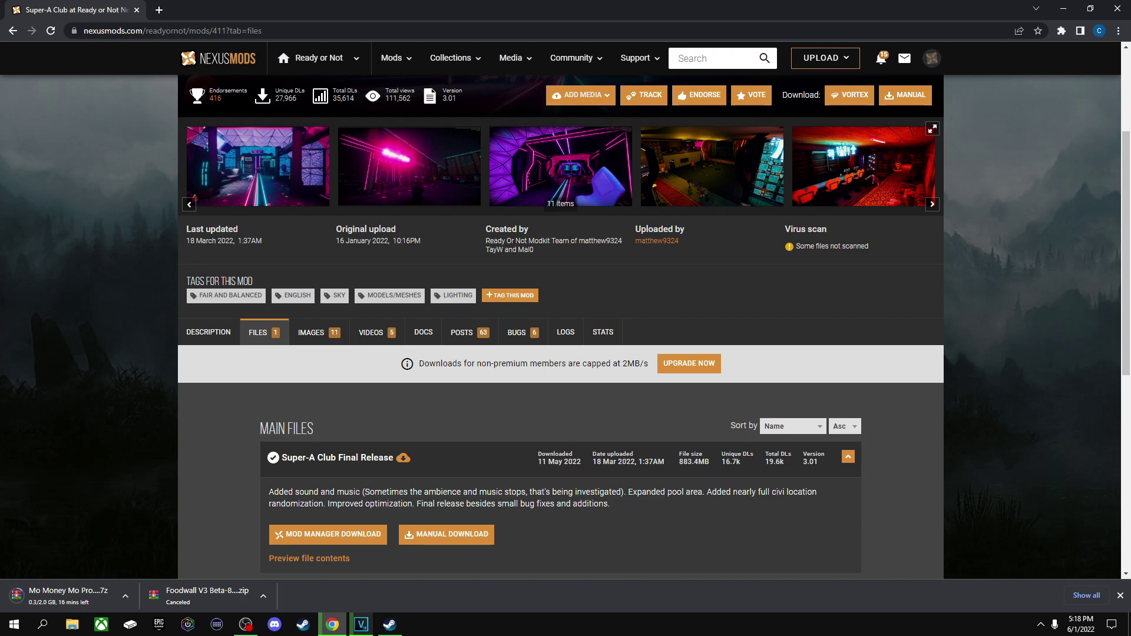
{"action": "scroll", "coordinate": [560, 324], "scroll_direction": "up", "scroll_amount": 3}
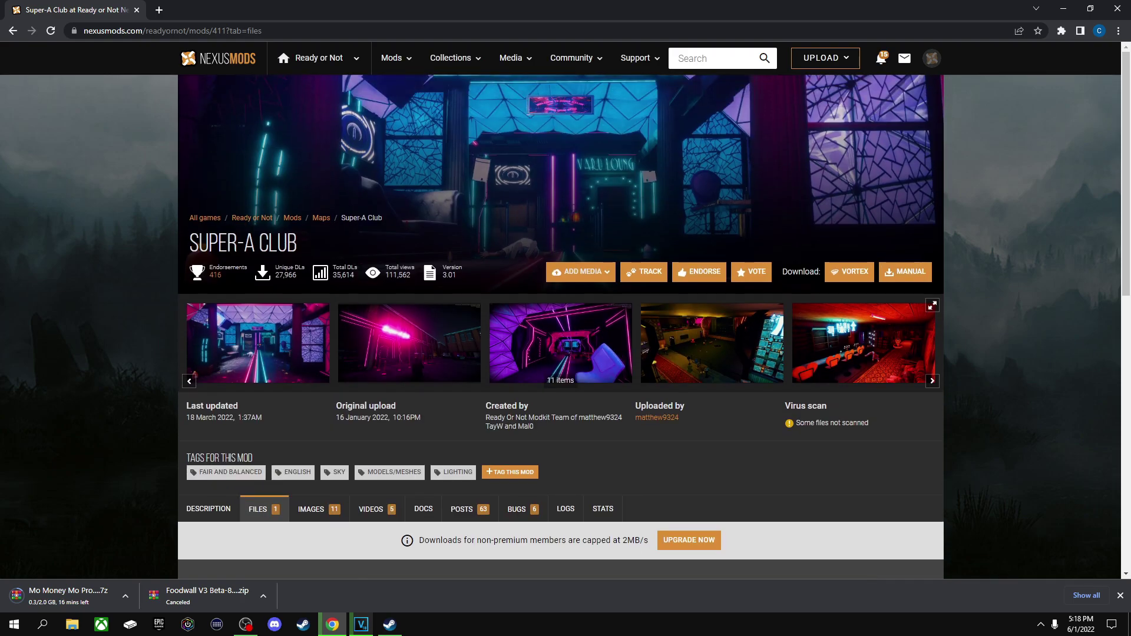
{"action": "scroll", "coordinate": [560, 323], "scroll_direction": "down", "scroll_amount": 5}
{"action": "scroll", "coordinate": [561, 323], "scroll_direction": "up", "scroll_amount": 5}
Open Ready or Not's local install folder from the Steam library via Manage > Browse local files.
{"action": "left_click", "coordinate": [390, 624]}
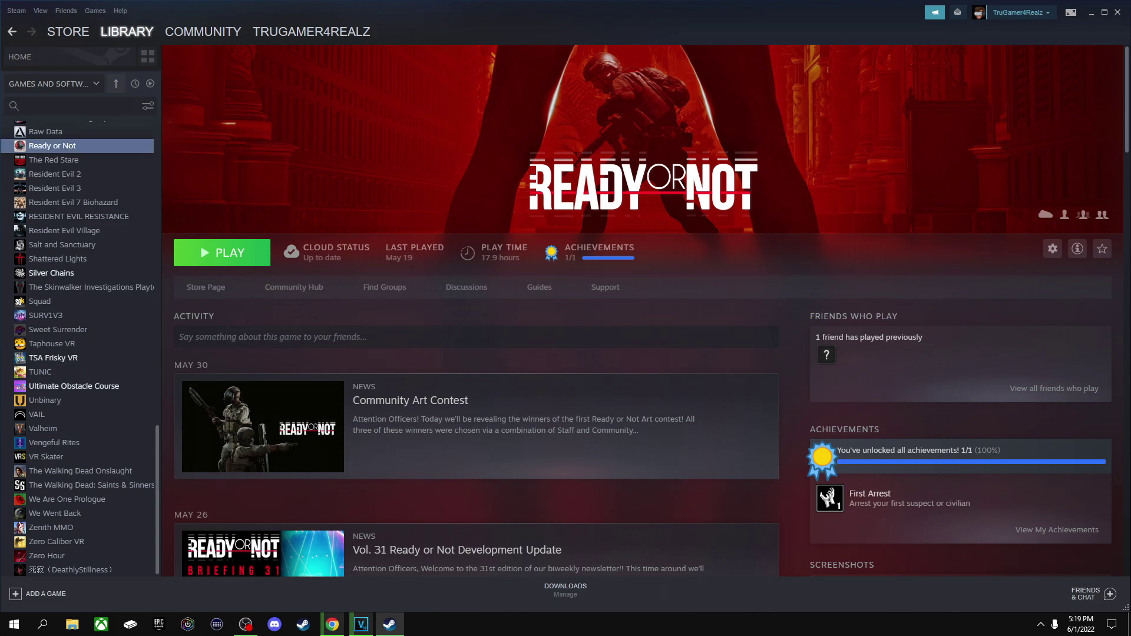
{"action": "right_click", "coordinate": [75, 148]}
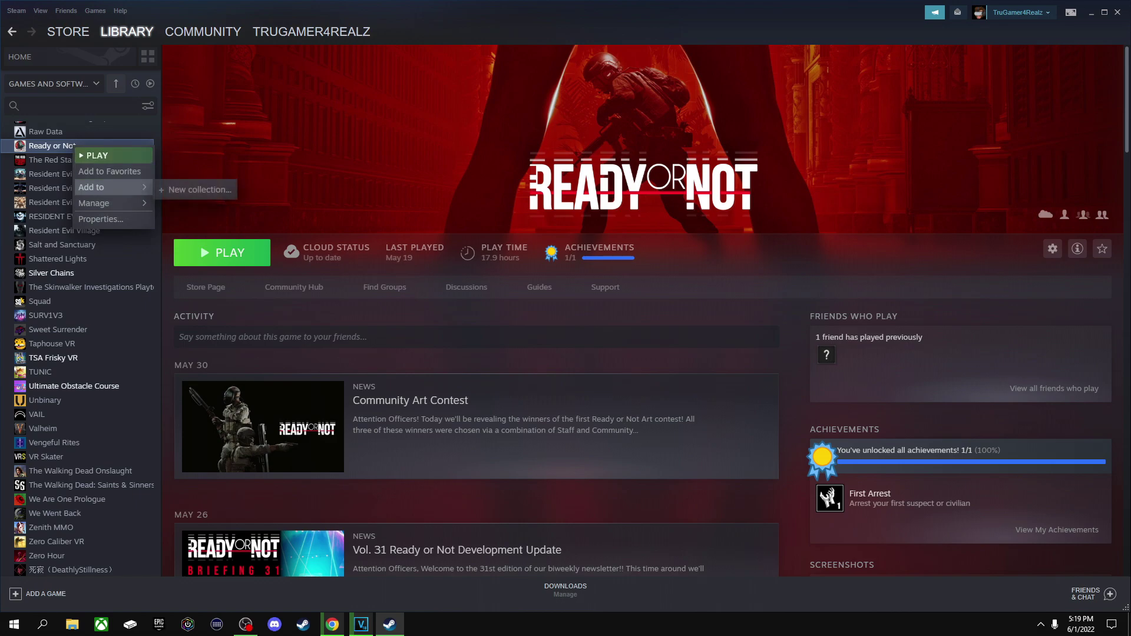
{"action": "mouse_move", "coordinate": [113, 204]}
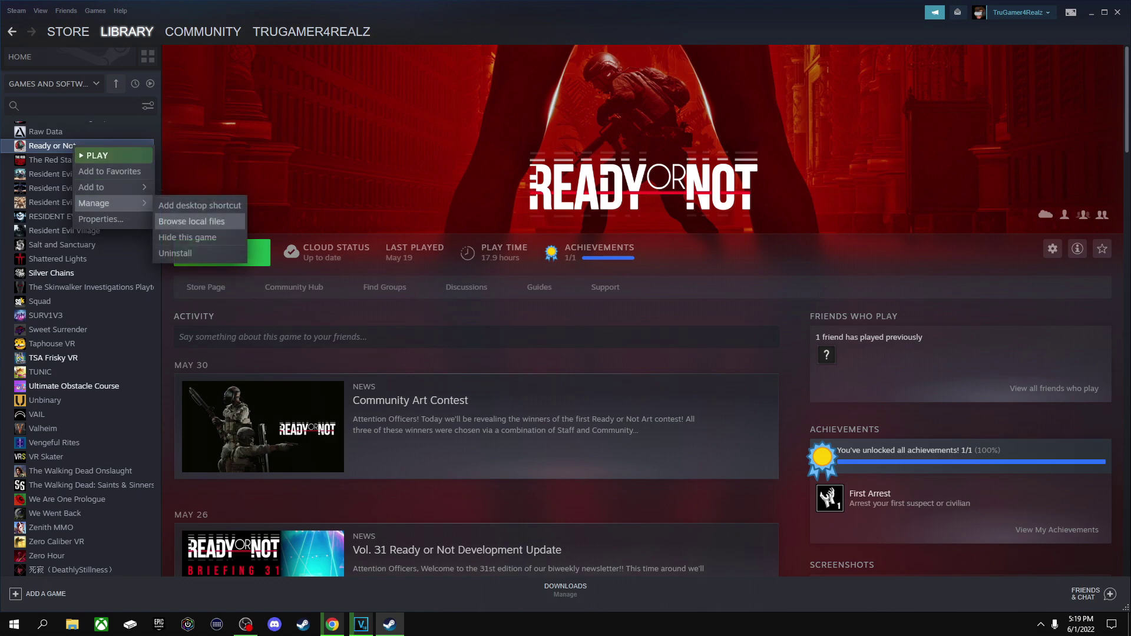
{"action": "left_click", "coordinate": [192, 221]}
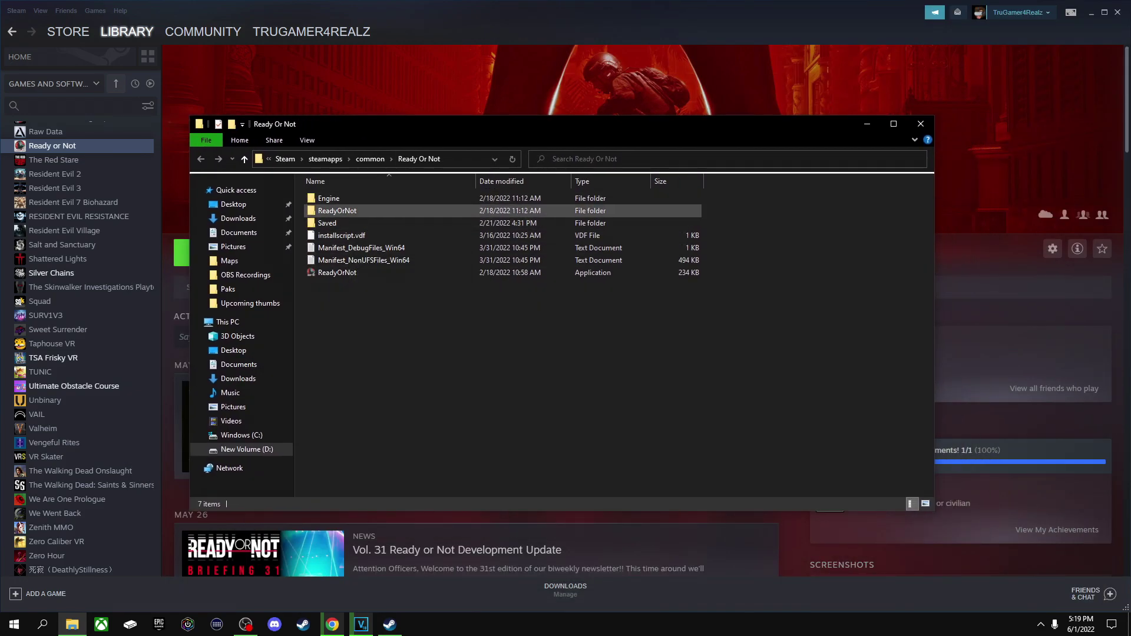
Go into the ReadyOrNot\Content\Paks folder.
{"action": "double_click", "coordinate": [336, 211]}
{"action": "double_click", "coordinate": [331, 211]}
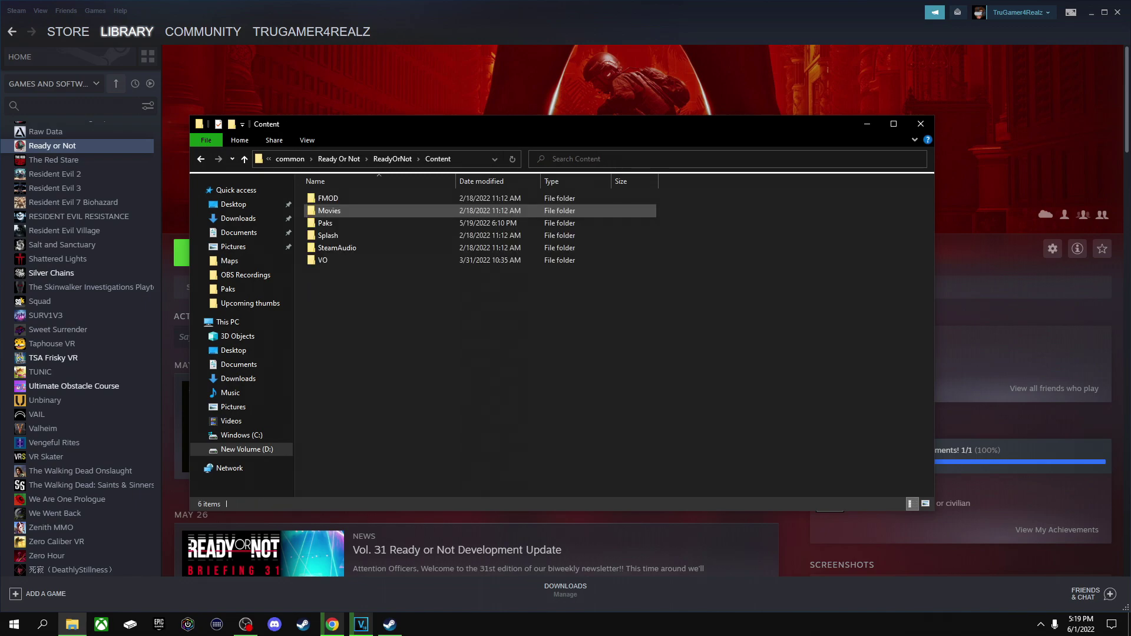
{"action": "double_click", "coordinate": [330, 223]}
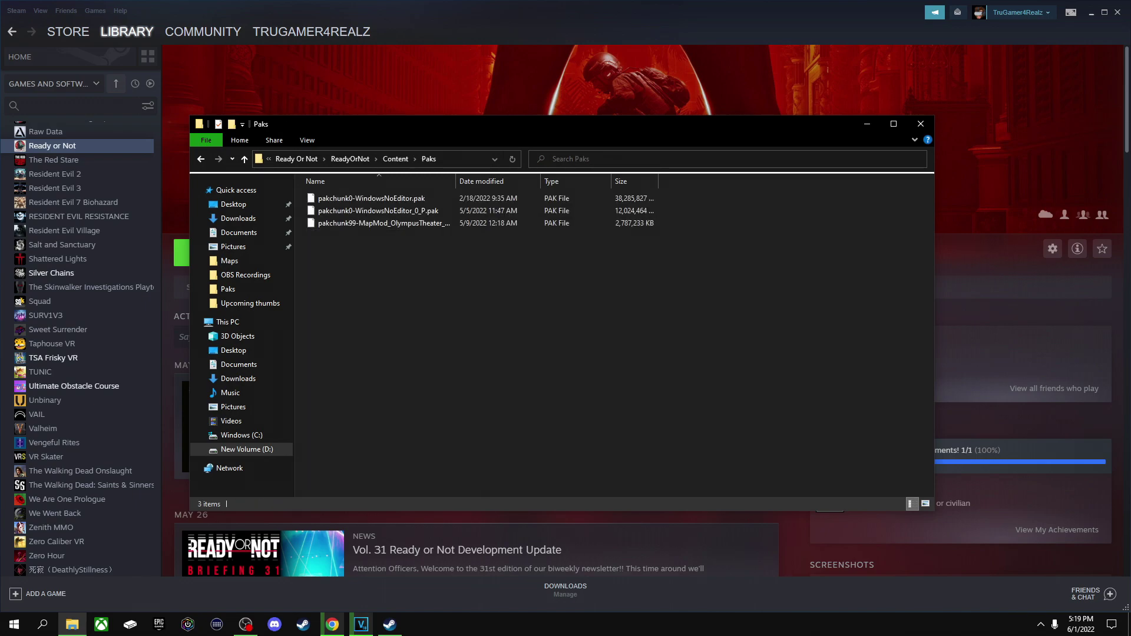
Minimize Steam and the browser, and select the Maps folder on the desktop.
{"action": "left_click", "coordinate": [1091, 12]}
{"action": "left_click", "coordinate": [1050, 8]}
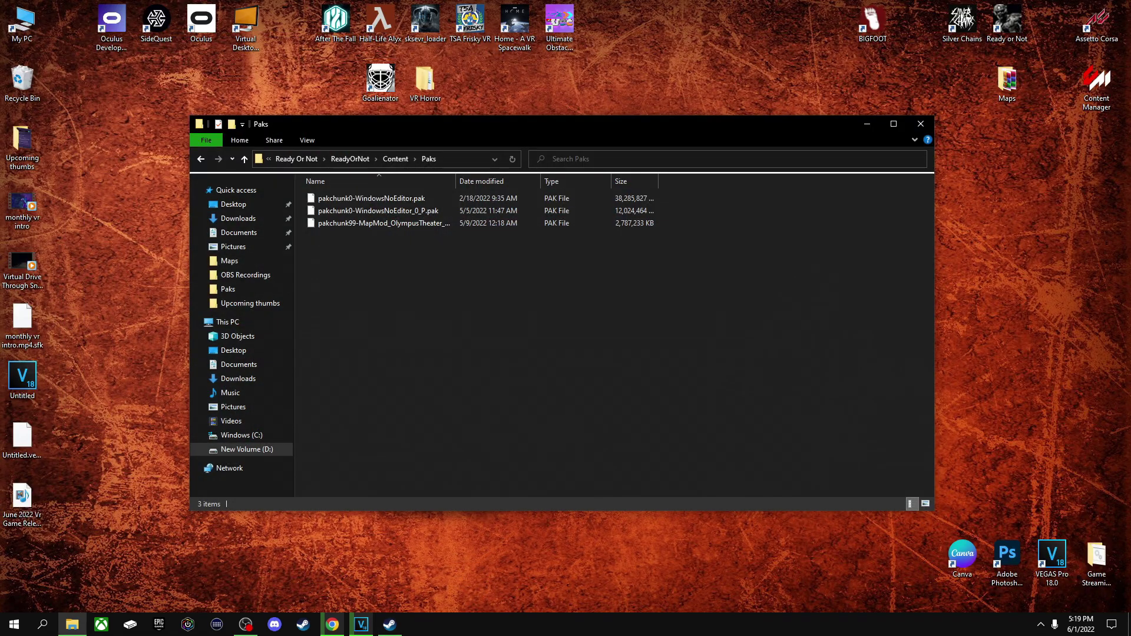
{"action": "left_click", "coordinate": [1007, 82]}
Extract the Mafia Mini Hotel archive's .pak file into the Paks folder.
{"action": "double_click", "coordinate": [1007, 82]}
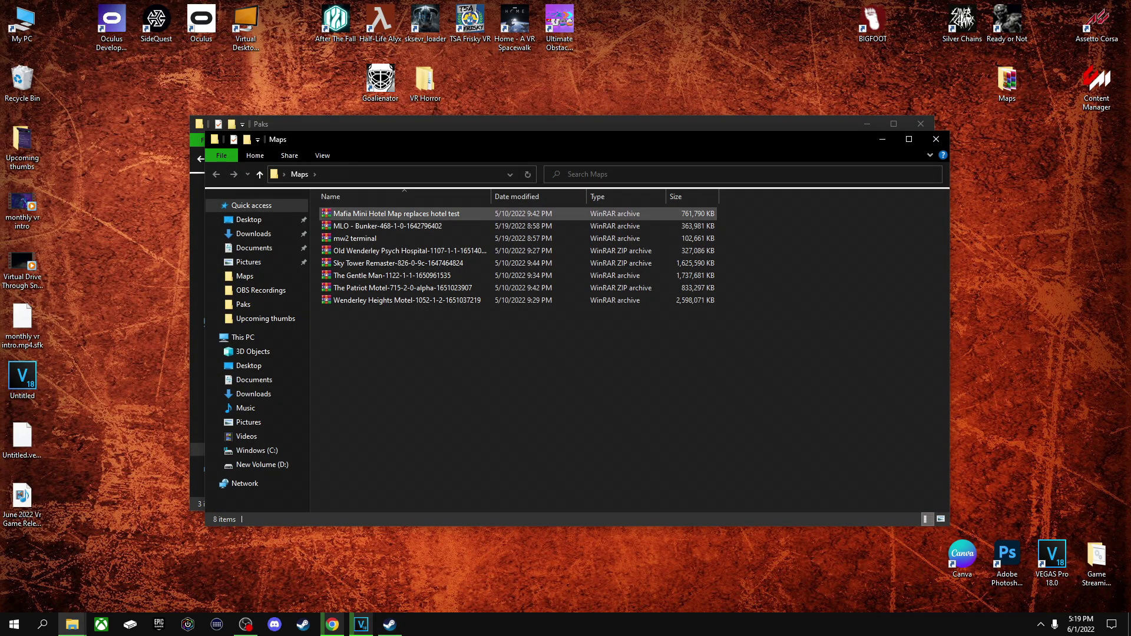
{"action": "left_click", "coordinate": [396, 213]}
{"action": "double_click", "coordinate": [397, 213]}
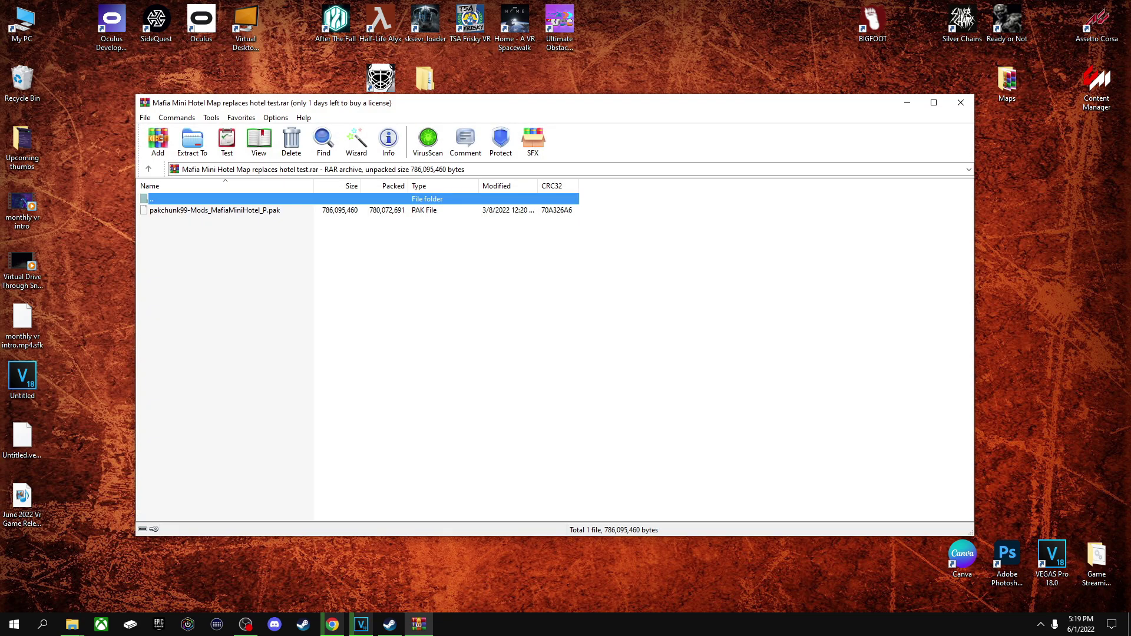
{"action": "left_click_drag", "start_coordinate": [389, 102], "coordinate": [777, 76]}
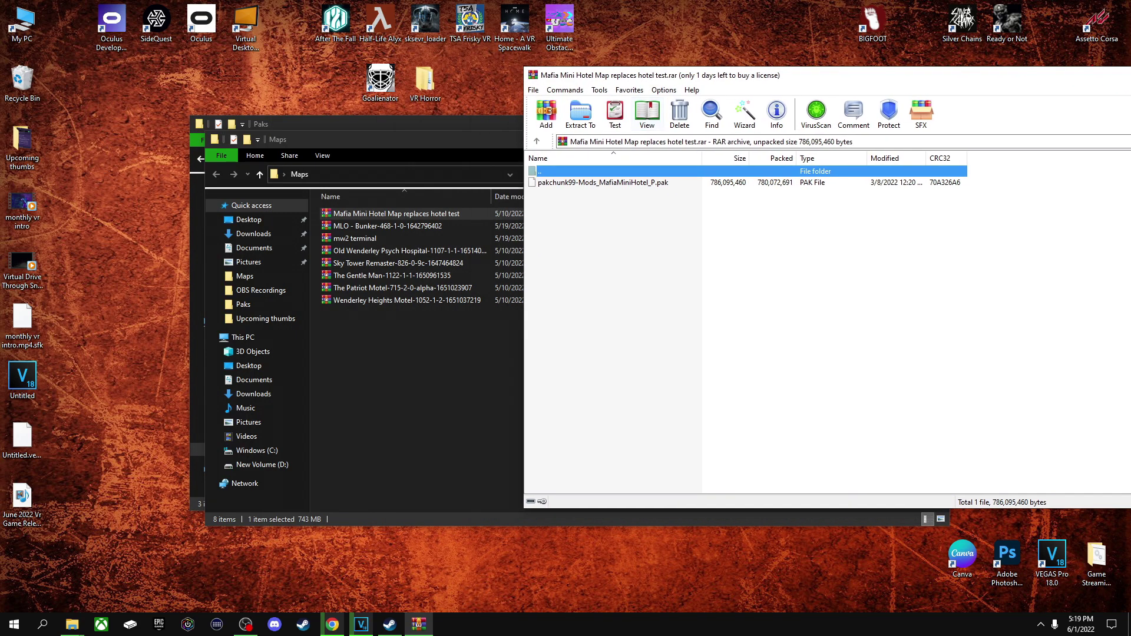
{"action": "left_click", "coordinate": [590, 139]}
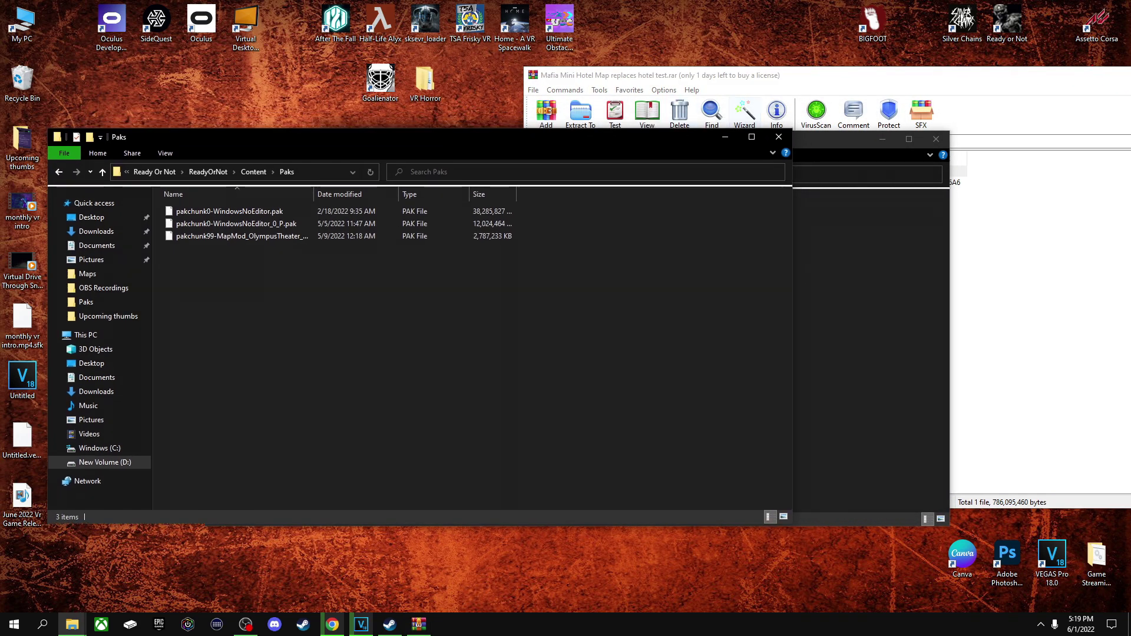
{"action": "left_click", "coordinate": [602, 182]}
{"action": "left_click_drag", "start_coordinate": [603, 182], "coordinate": [330, 294]}
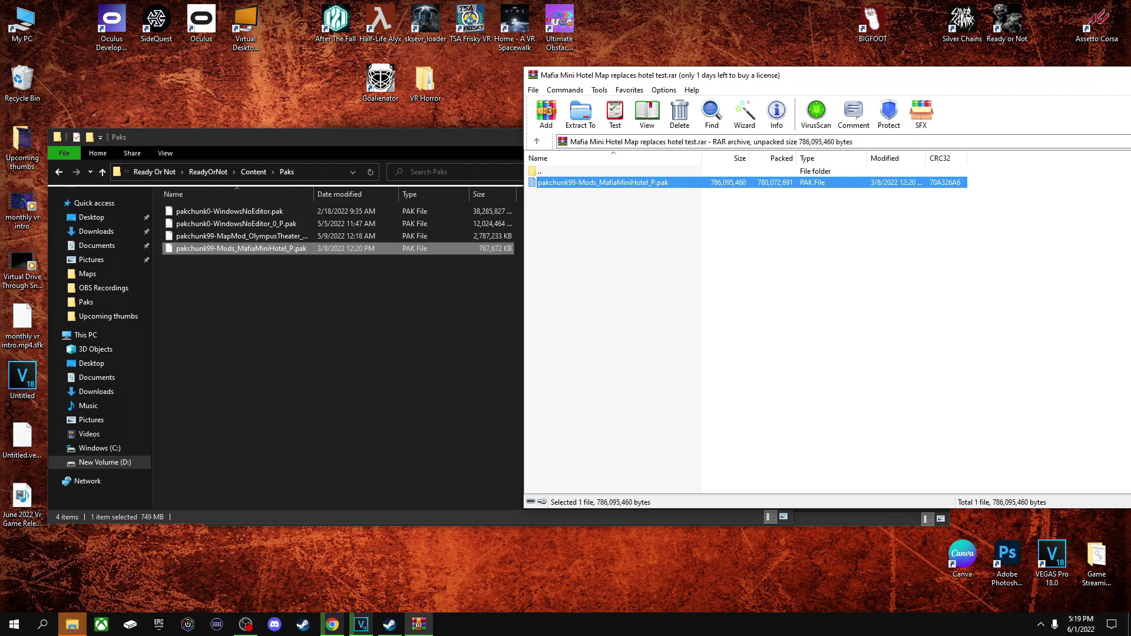
Delete the copied .pak from Paks, then close the archive and the Maps window.
{"action": "right_click", "coordinate": [301, 250]}
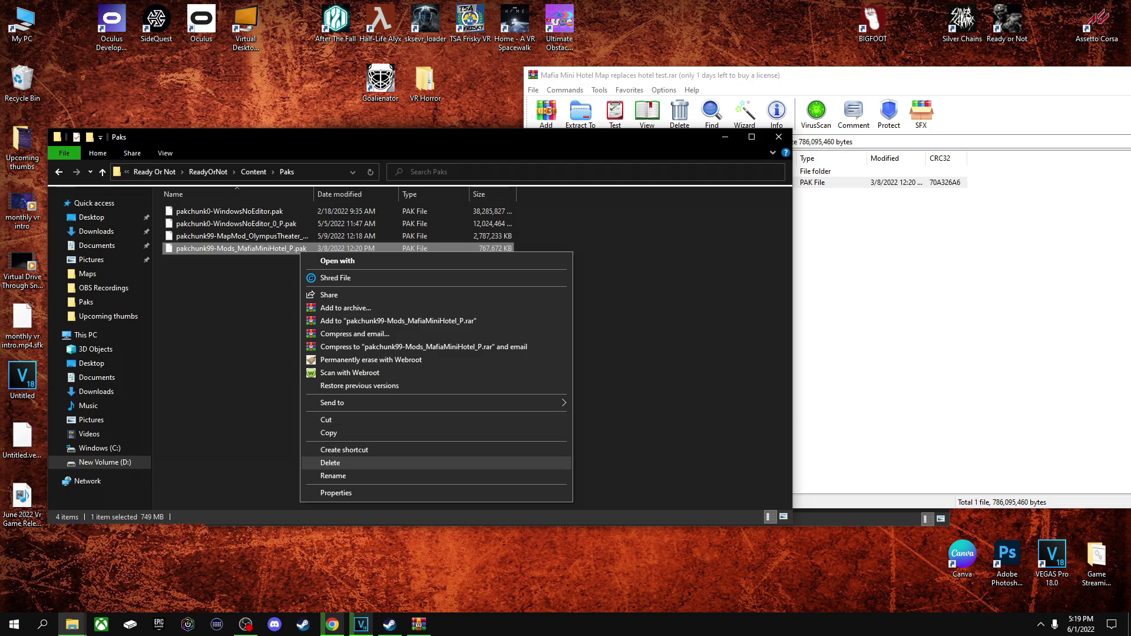
{"action": "left_click", "coordinate": [328, 463]}
{"action": "key", "text": "alt+Tab"}
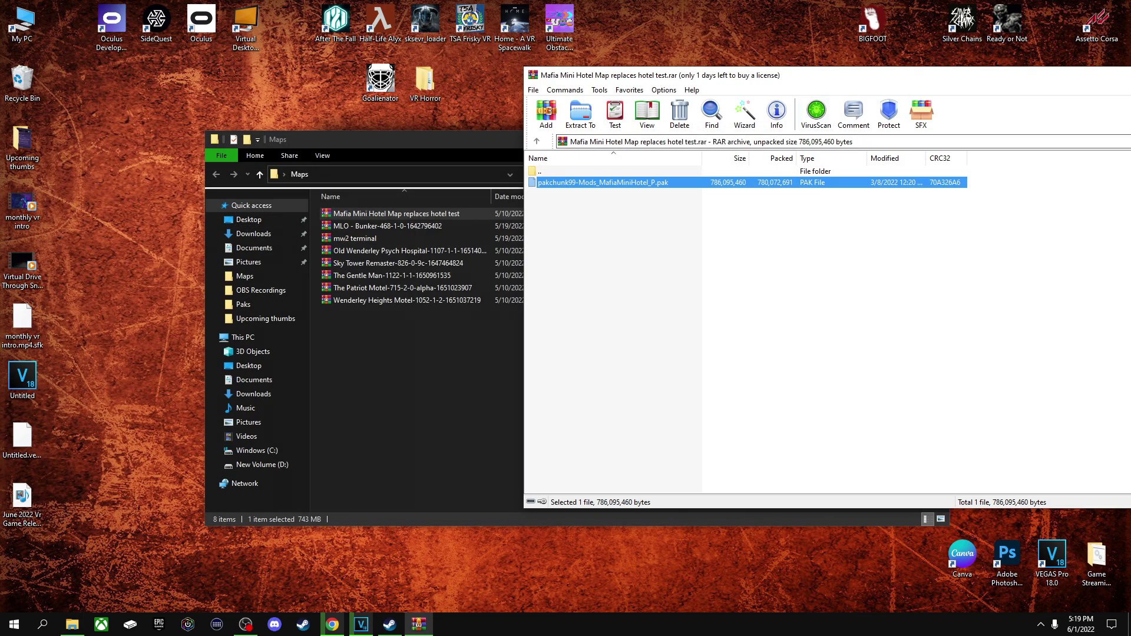
{"action": "left_click", "coordinate": [1044, 93]}
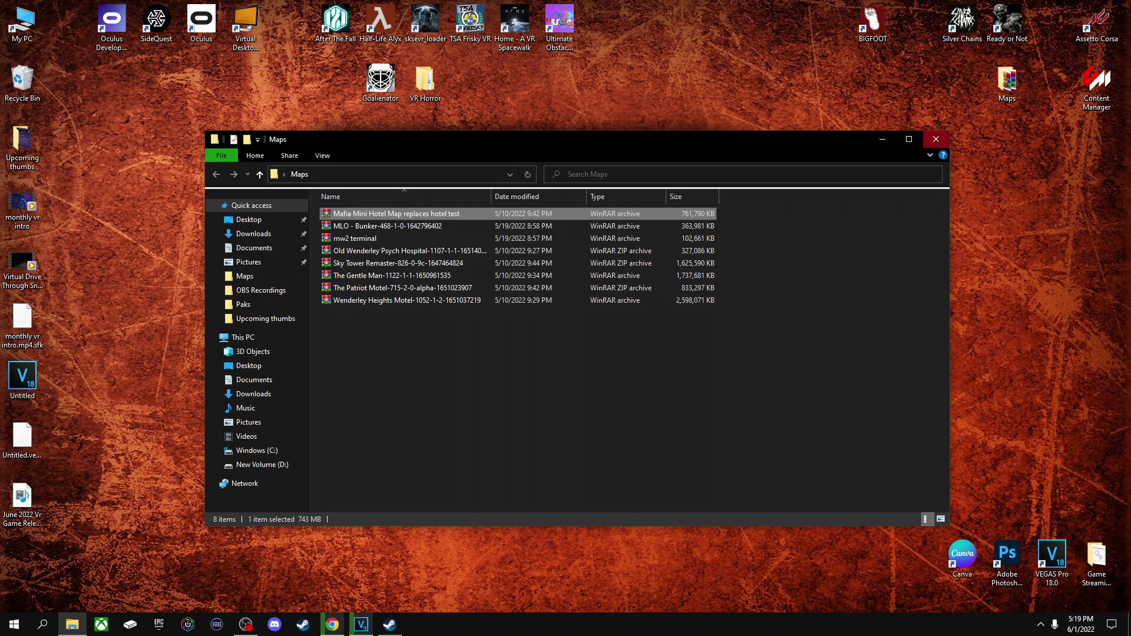
{"action": "left_click", "coordinate": [937, 140]}
Return to the Nexus Mods Maps category page in the browser.
{"action": "left_click", "coordinate": [329, 560]}
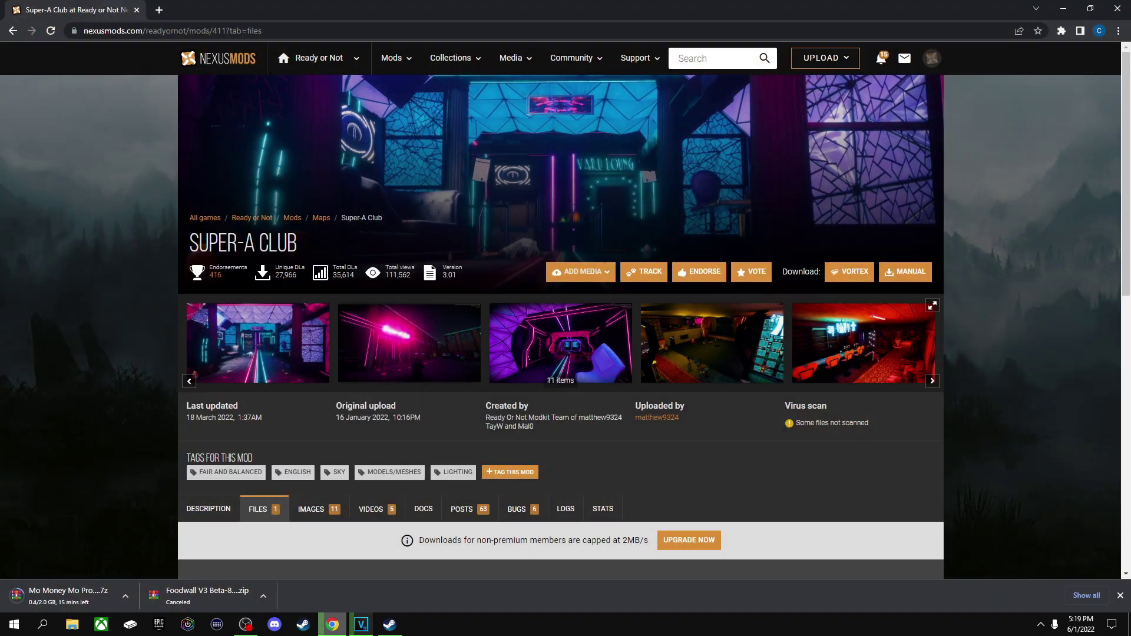
{"action": "scroll", "coordinate": [560, 324], "scroll_direction": "down", "scroll_amount": 4}
{"action": "scroll", "coordinate": [559, 325], "scroll_direction": "down", "scroll_amount": 5}
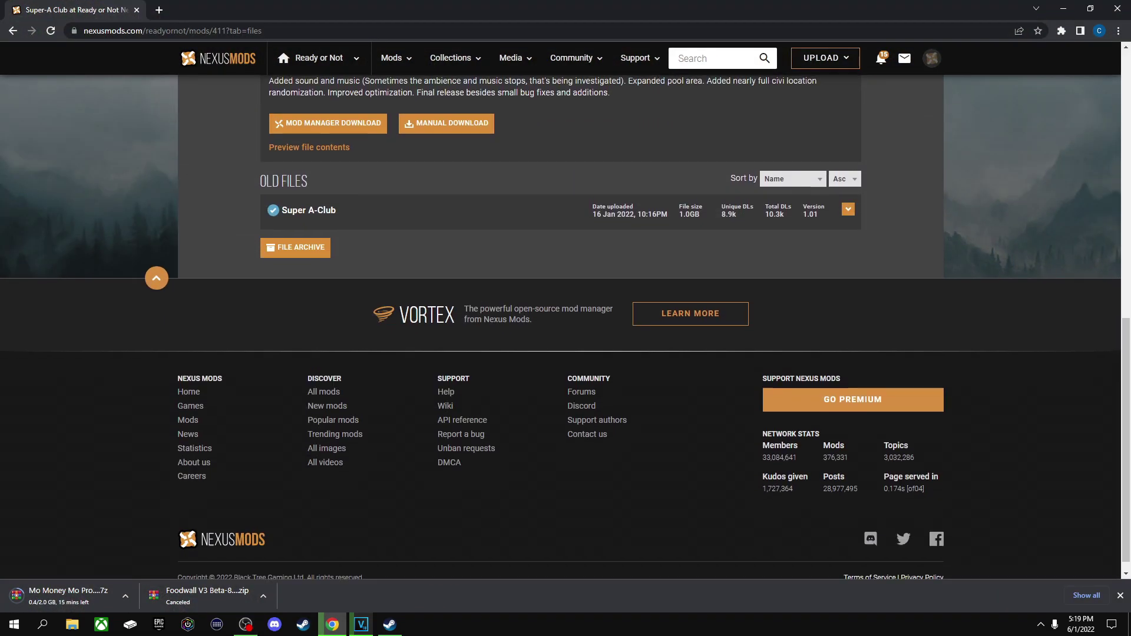
{"action": "scroll", "coordinate": [560, 324], "scroll_direction": "up", "scroll_amount": 8}
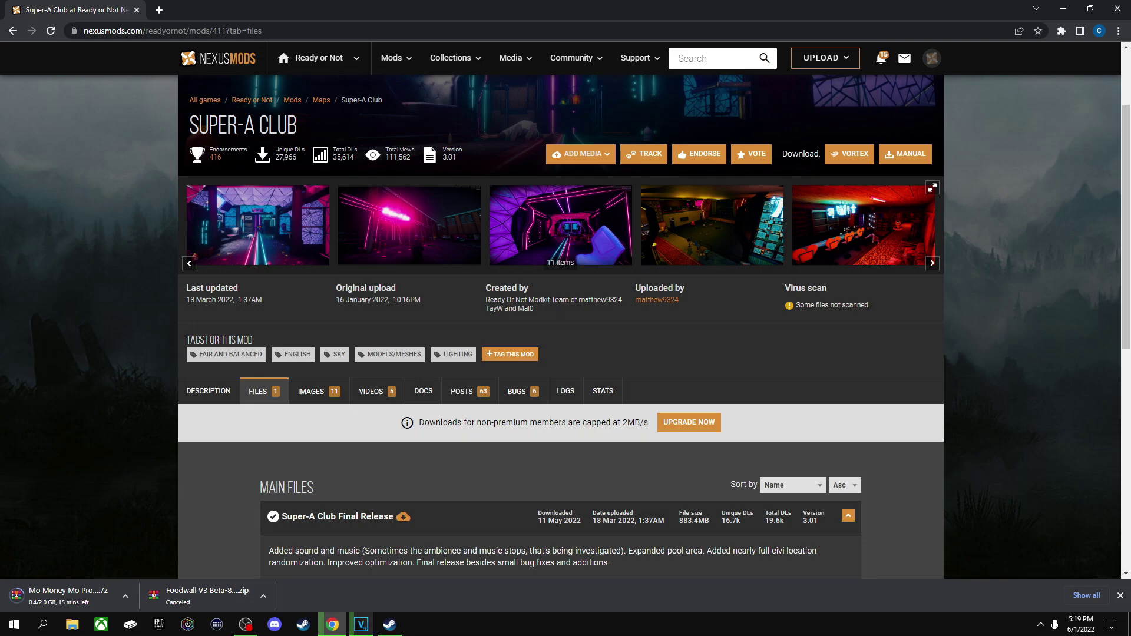
{"action": "left_click", "coordinate": [12, 31]}
{"action": "left_click", "coordinate": [13, 32]}
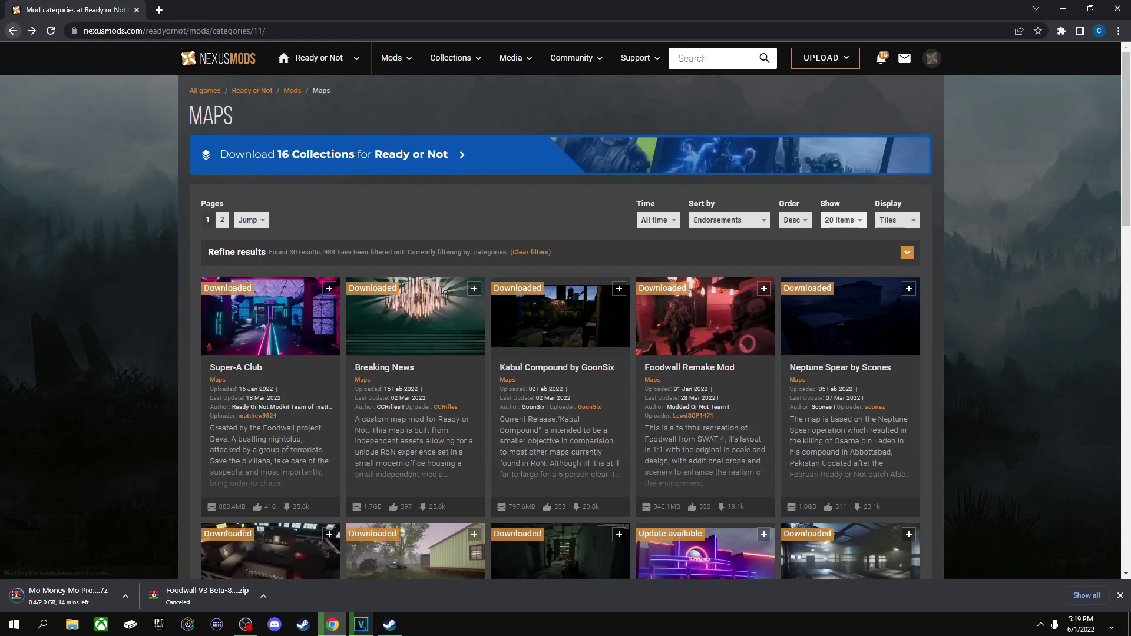
Open the Foodwall Remake Mod page and scroll through it.
{"action": "left_click", "coordinate": [689, 367]}
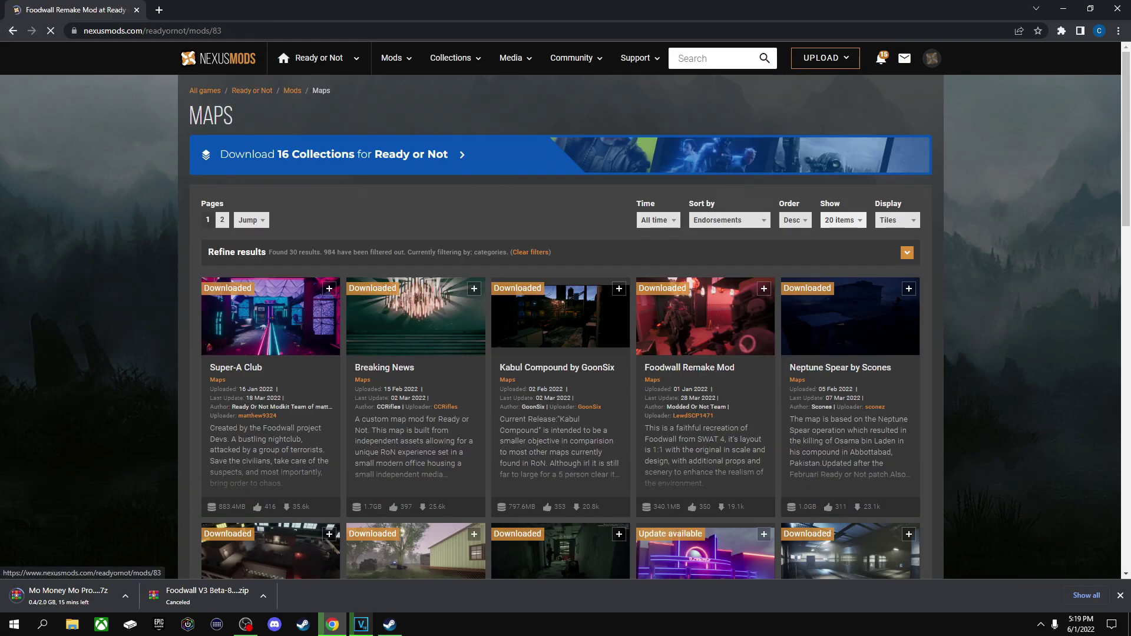
{"action": "scroll", "coordinate": [560, 324], "scroll_direction": "down", "scroll_amount": 4}
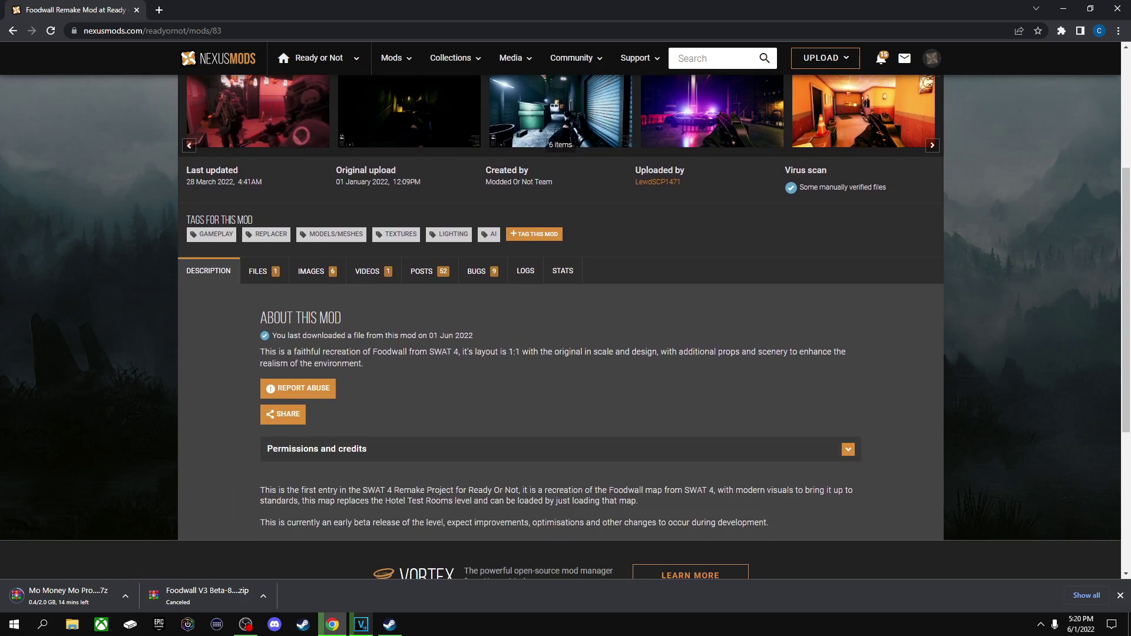
{"action": "scroll", "coordinate": [559, 324], "scroll_direction": "up", "scroll_amount": 1}
{"action": "scroll", "coordinate": [560, 324], "scroll_direction": "down", "scroll_amount": 3}
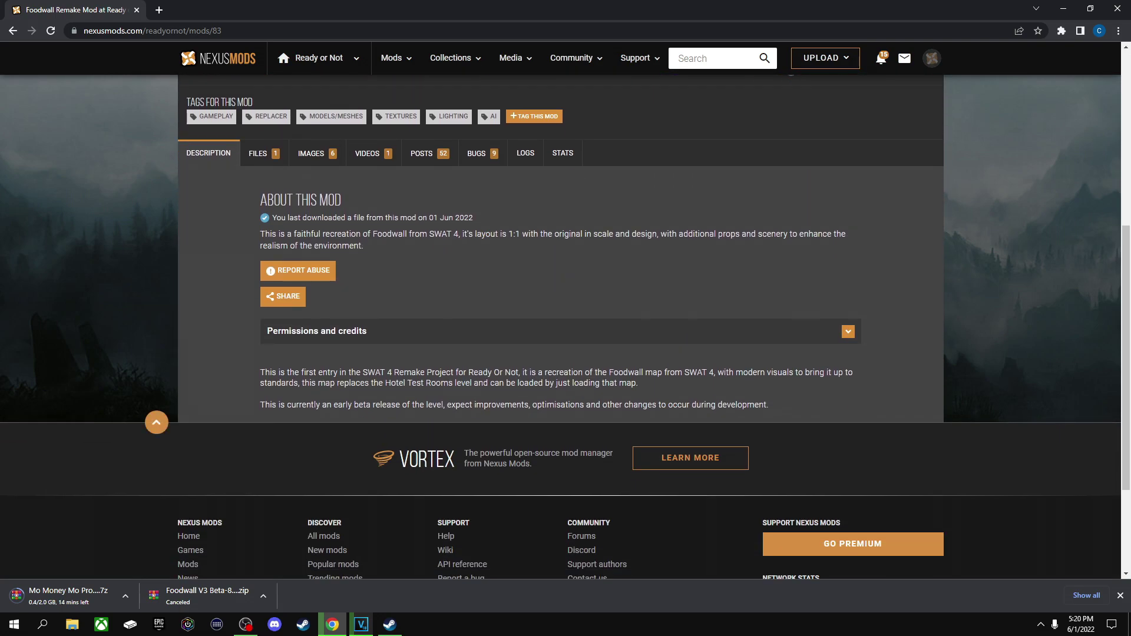
{"action": "scroll", "coordinate": [559, 325], "scroll_direction": "up", "scroll_amount": 5}
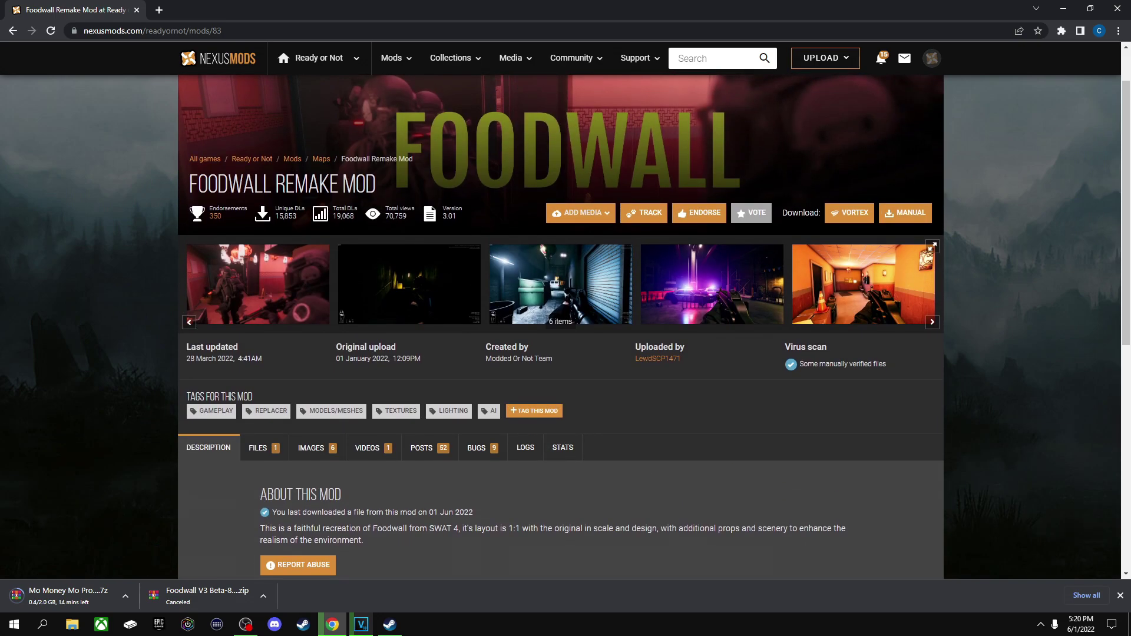
{"action": "scroll", "coordinate": [560, 325], "scroll_direction": "down", "scroll_amount": 4}
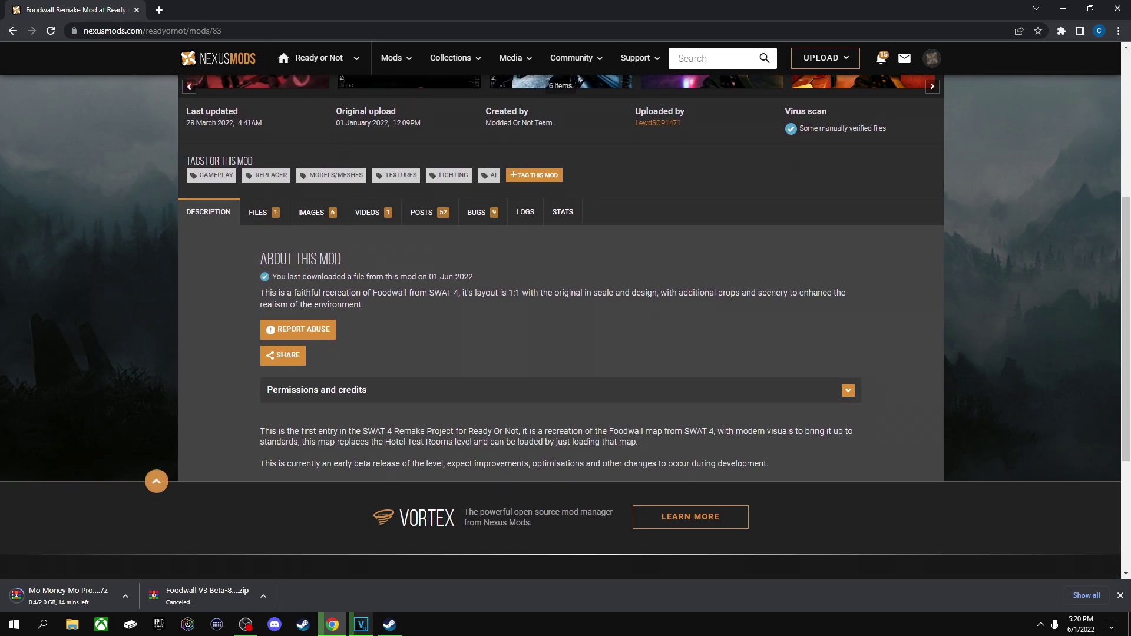
Highlight the About This Mod note saying it replaces Hotel Test Rooms.
{"action": "left_click_drag", "start_coordinate": [302, 442], "coordinate": [470, 442]}
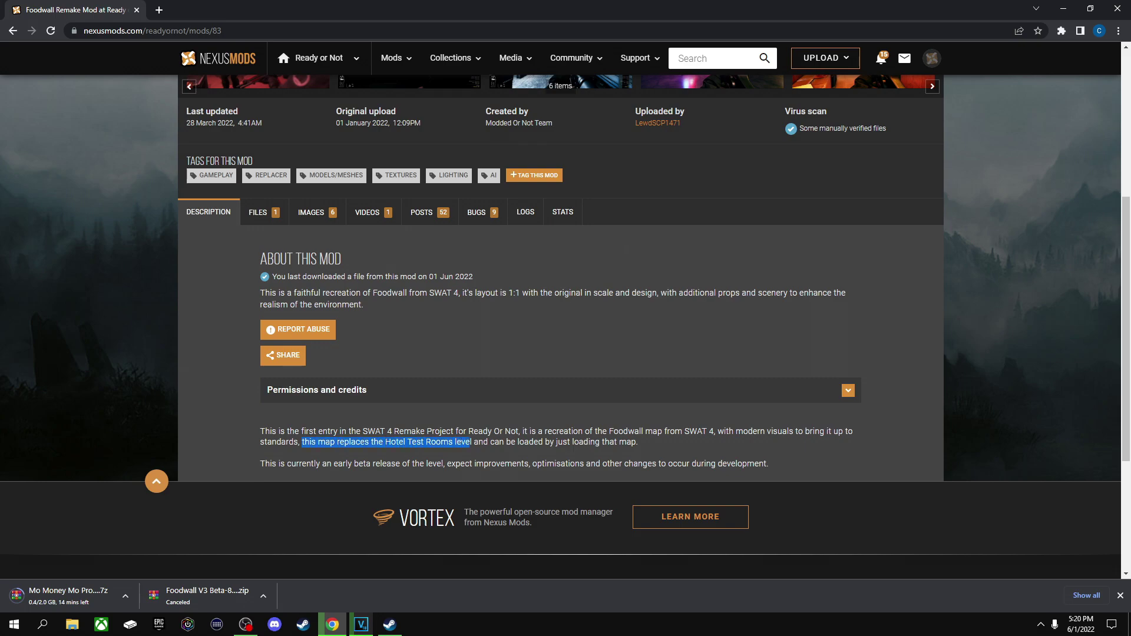
{"action": "left_click", "coordinate": [470, 442]}
{"action": "scroll", "coordinate": [470, 443], "scroll_direction": "up", "scroll_amount": 5}
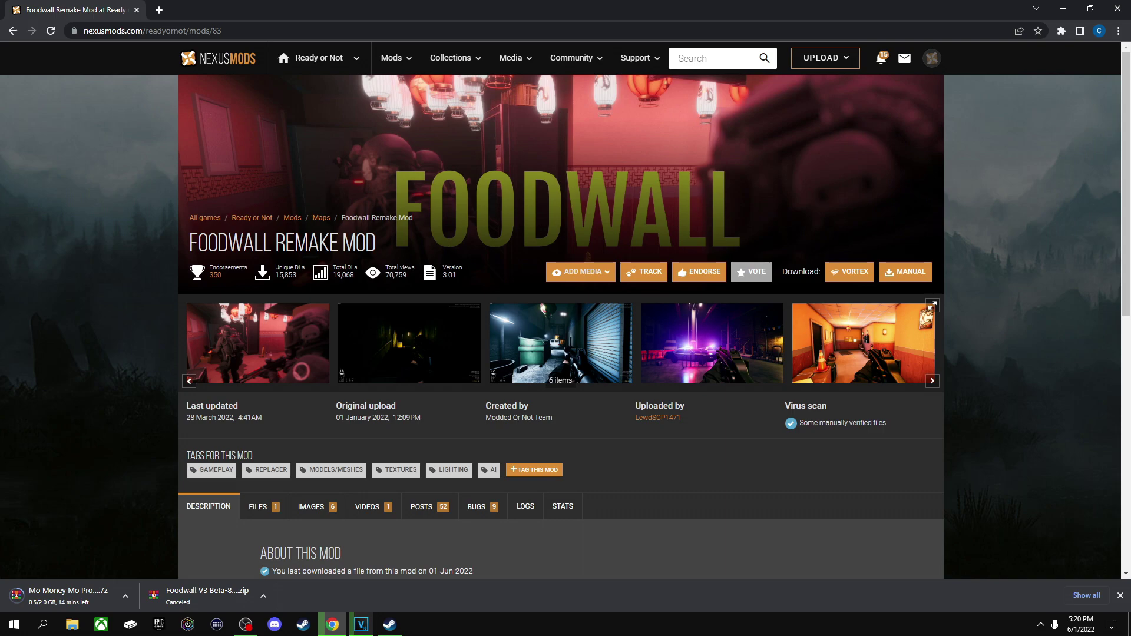
{"action": "scroll", "coordinate": [560, 324], "scroll_direction": "down", "scroll_amount": 4}
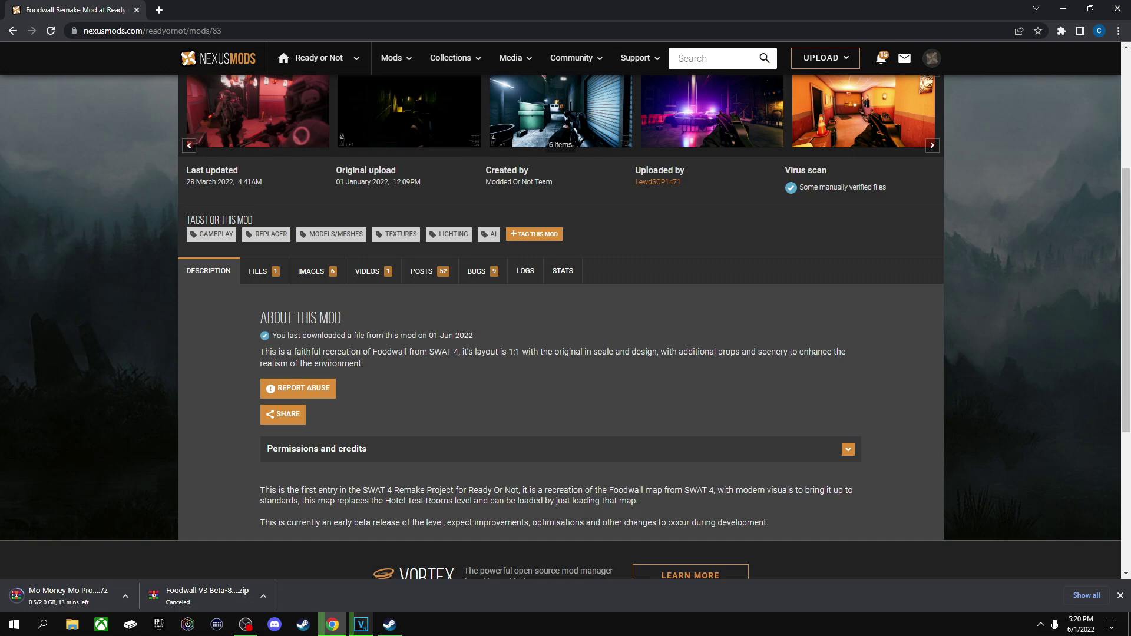
{"action": "scroll", "coordinate": [561, 324], "scroll_direction": "up", "scroll_amount": 4}
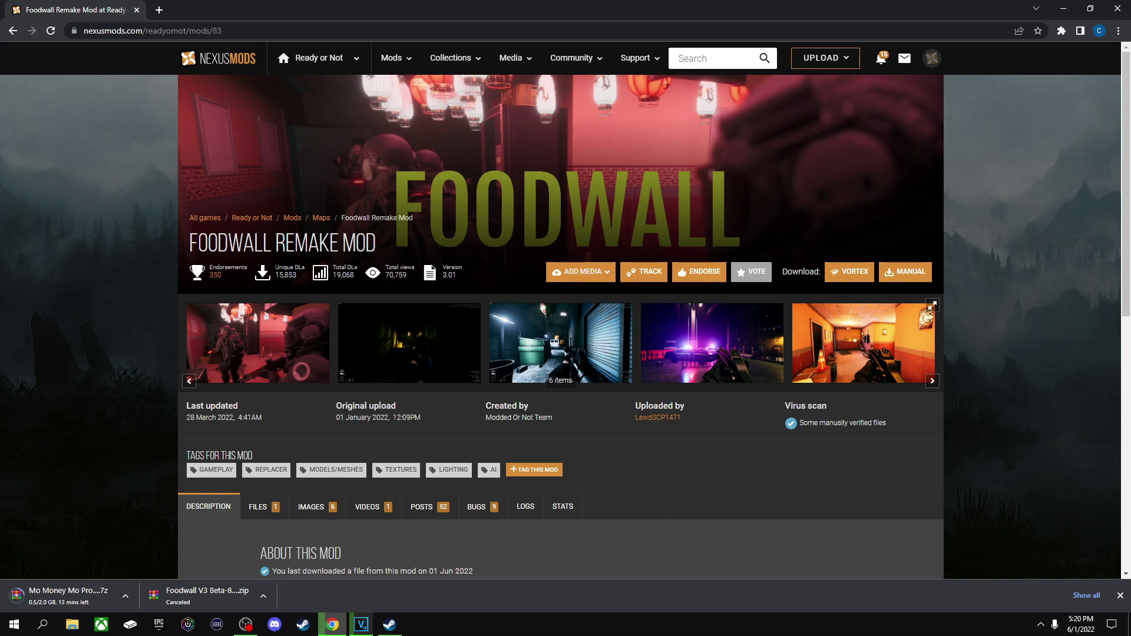
{"action": "scroll", "coordinate": [565, 324], "scroll_direction": "down", "scroll_amount": 7}
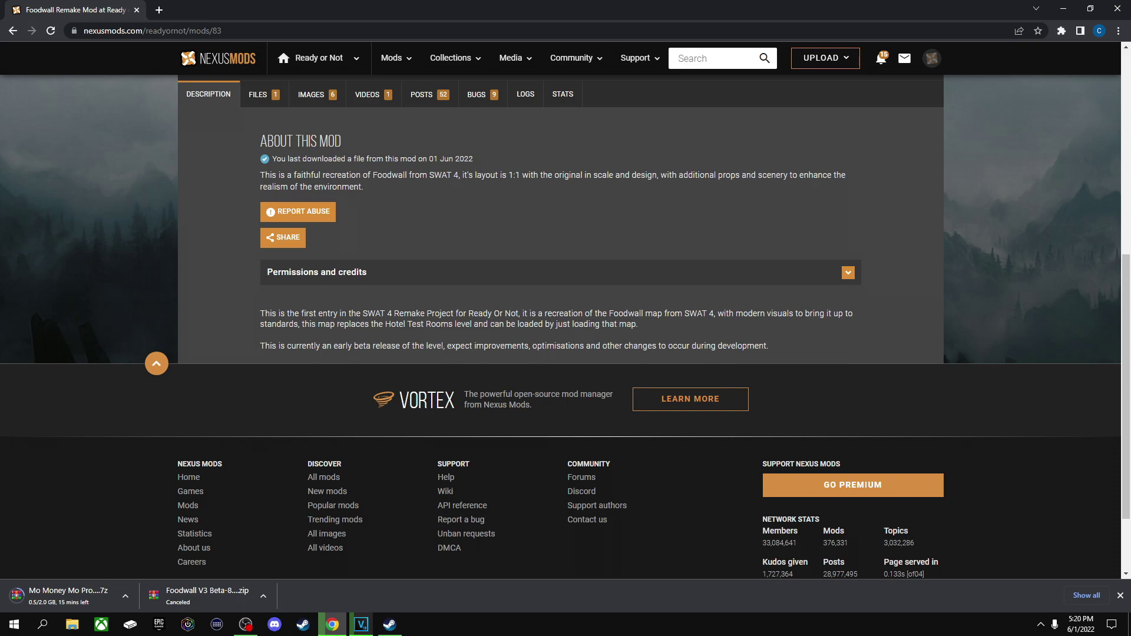
{"action": "left_click_drag", "start_coordinate": [302, 324], "coordinate": [453, 324]}
{"action": "left_click", "coordinate": [329, 212]}
{"action": "scroll", "coordinate": [330, 211], "scroll_direction": "up", "scroll_amount": 7}
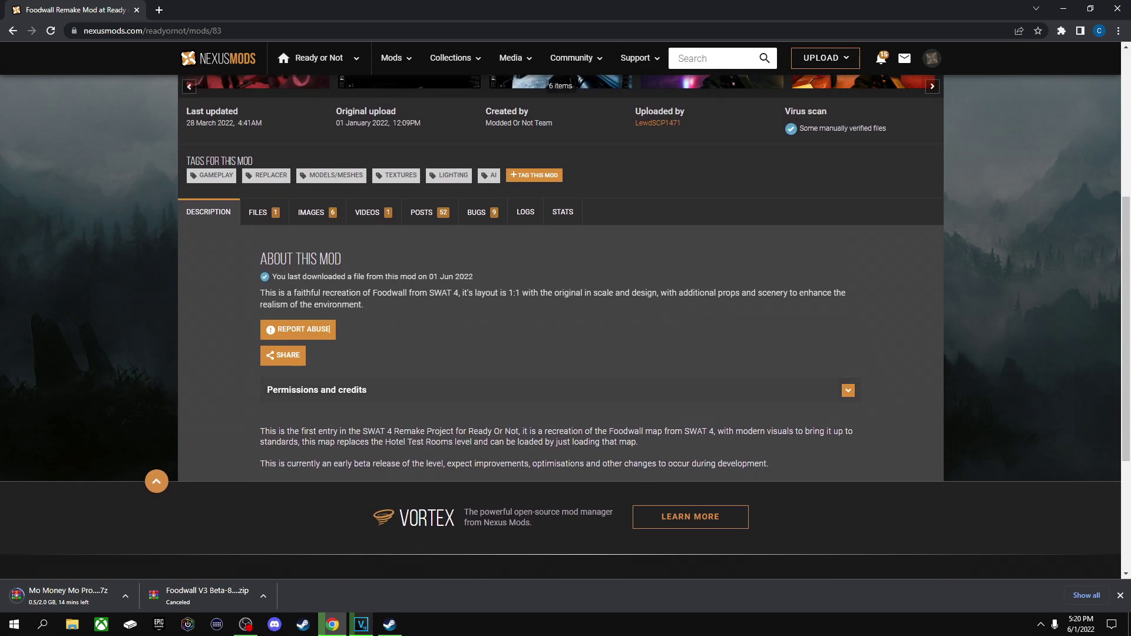